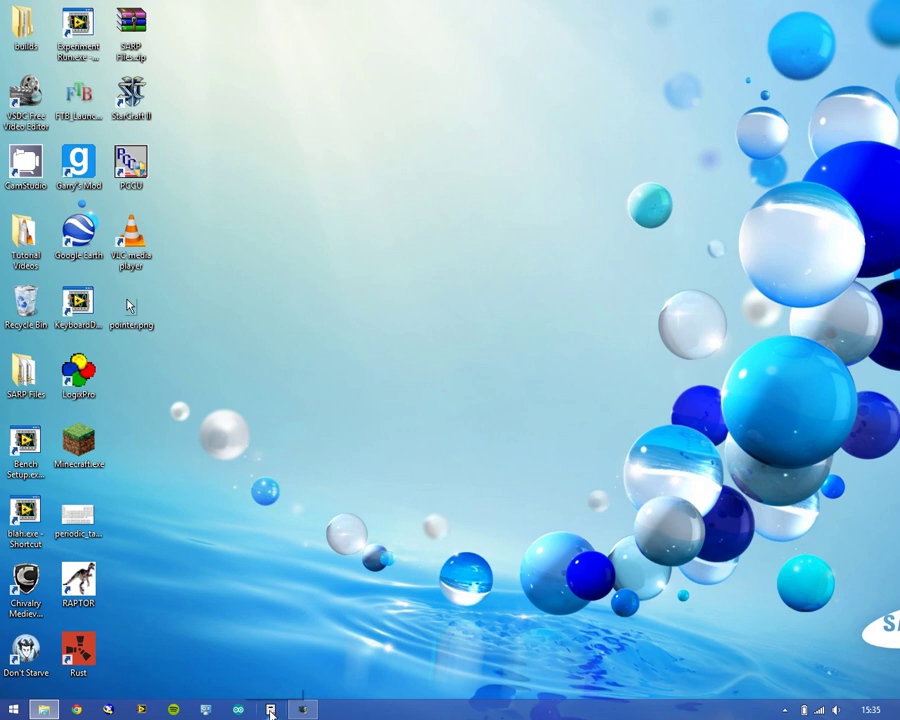
Launch the Totalflow Simulator and spread out its LCD, main and I/O Panel windows so none overlap
left_click(270, 711)
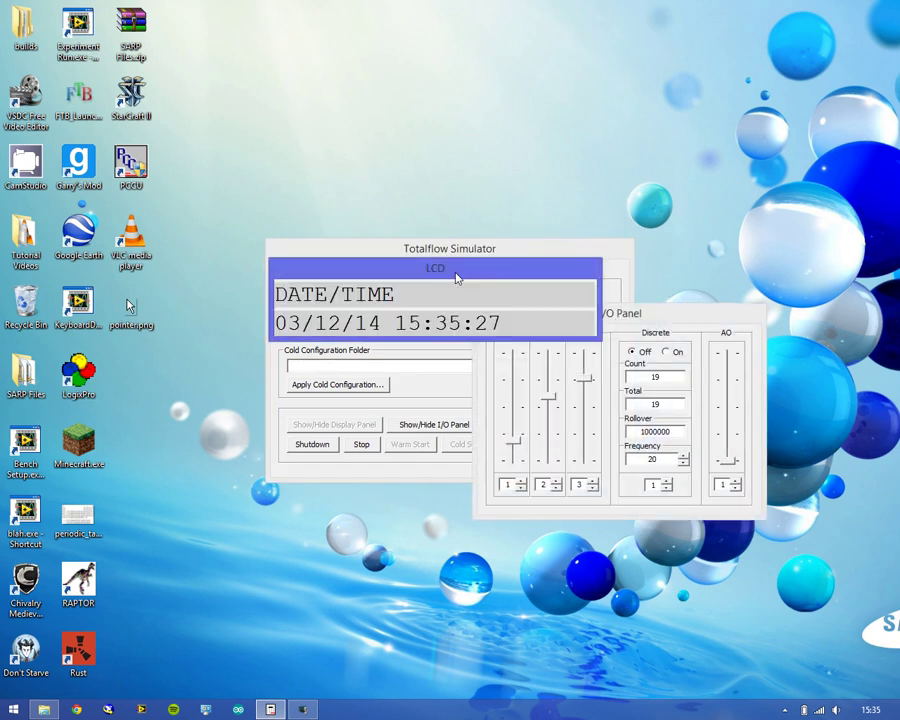
left_click_drag(456, 278, 398, 126)
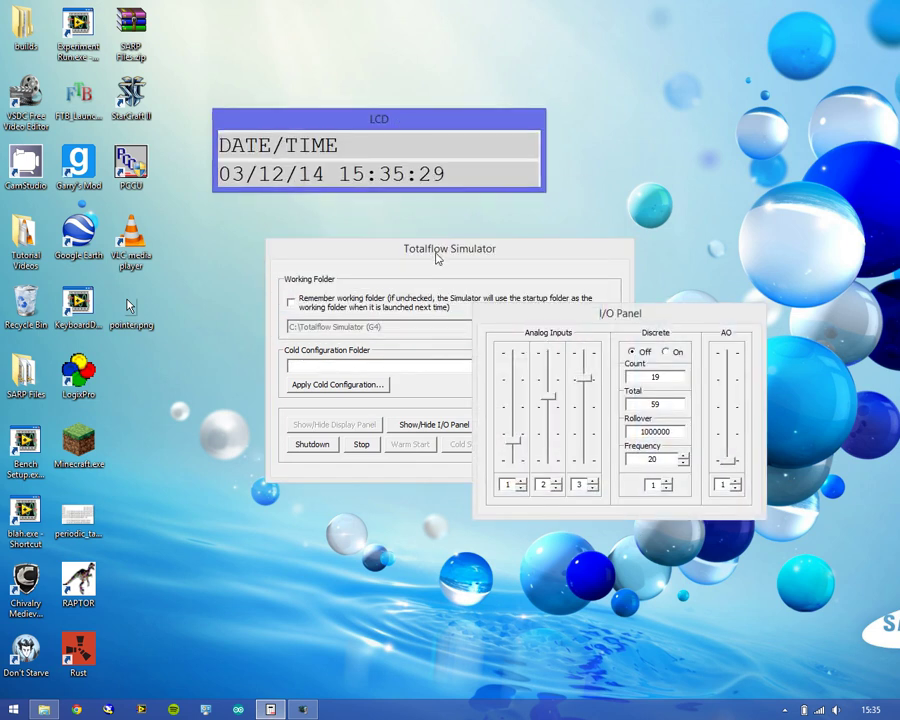
left_click_drag(428, 240, 317, 243)
left_click_drag(620, 313, 691, 226)
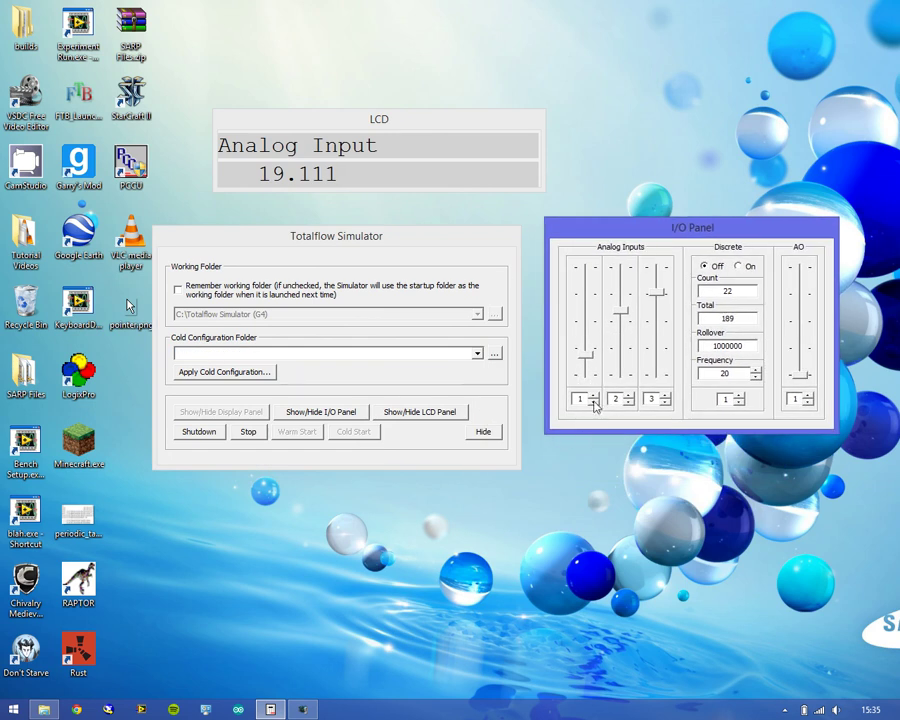
Try the analog input 1 and discrete channel selectors on the I/O Panel, and switch the discrete input on and back off
left_click(592, 401)
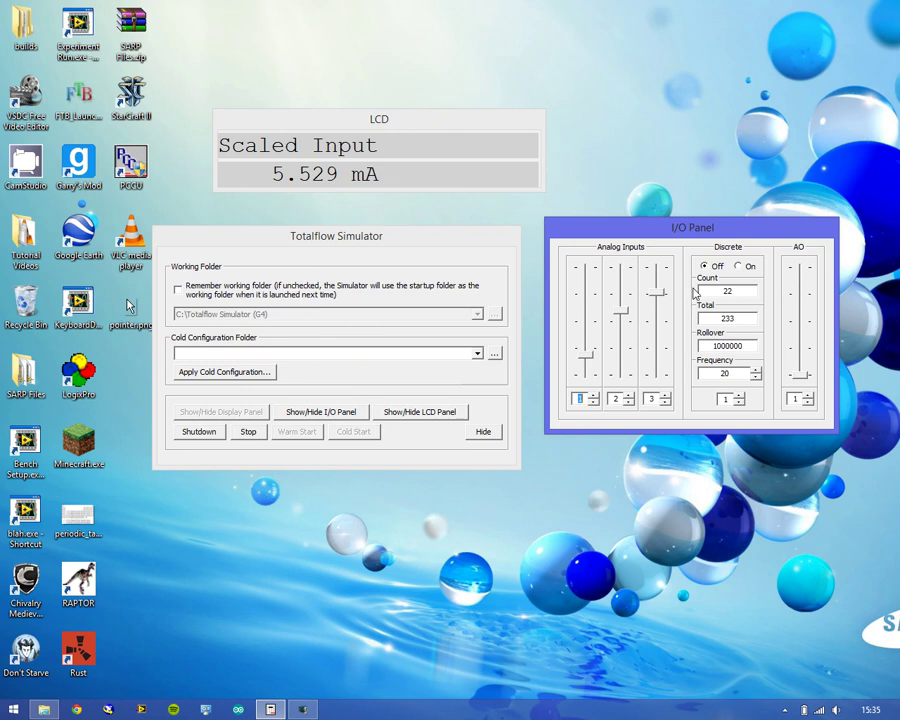
left_click(740, 399)
left_click(739, 403)
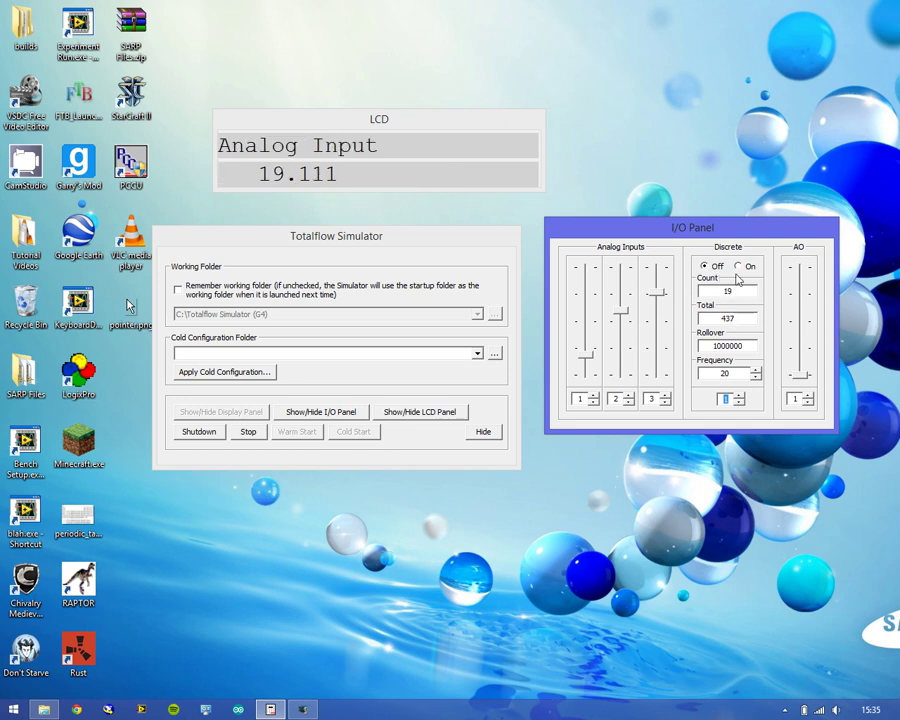
left_click(738, 267)
left_click(705, 267)
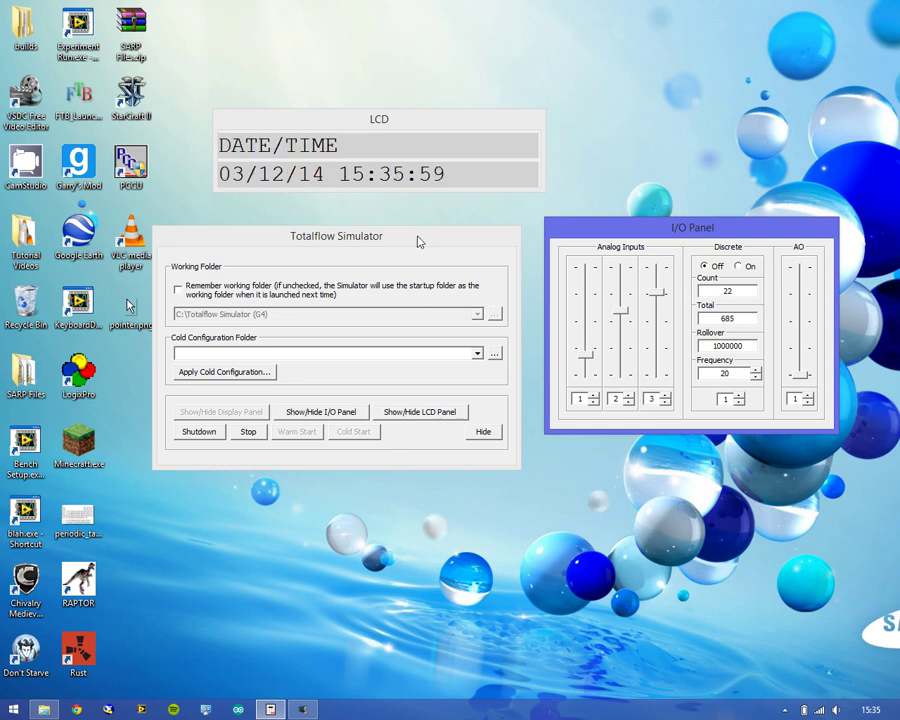
Arrange the LCD window above the I/O Panel, and open PCCU32 over the simulator's main window
left_click_drag(331, 137, 650, 137)
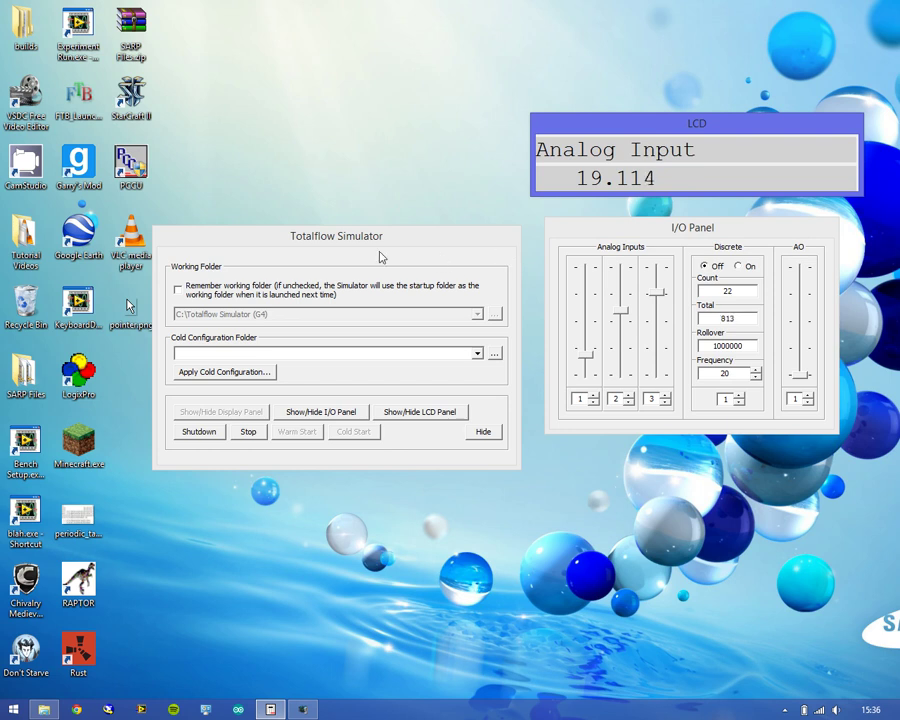
left_click_drag(365, 249, 387, 232)
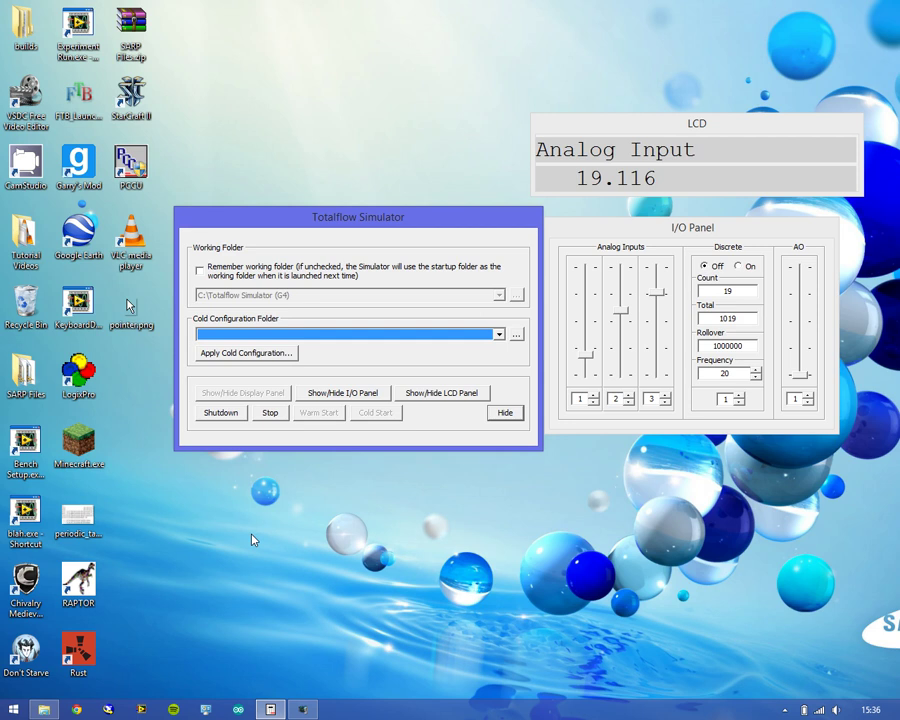
left_click(138, 170)
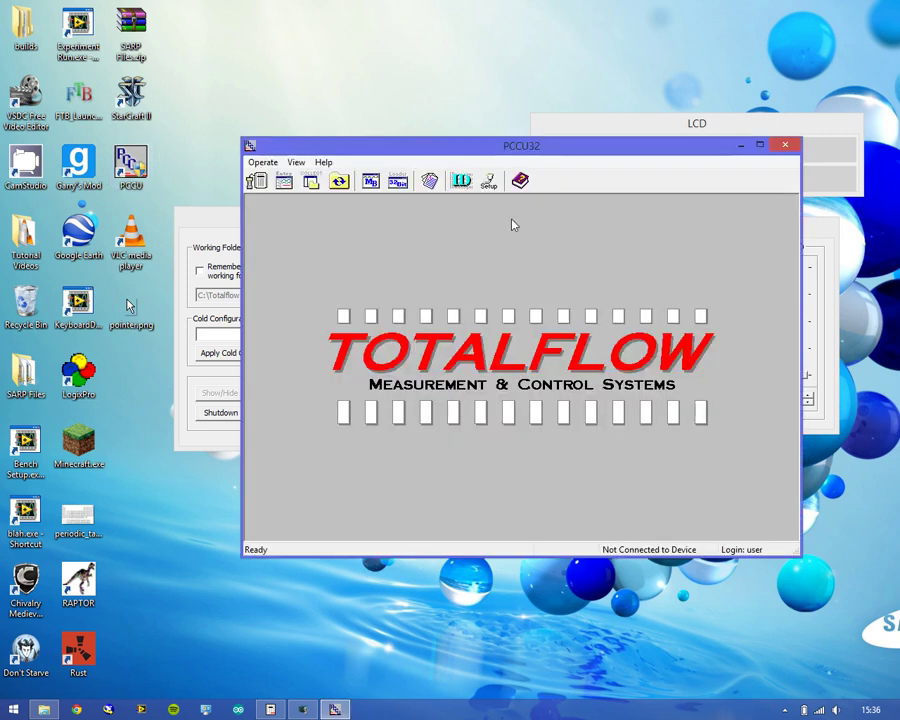
left_click_drag(514, 149, 369, 470)
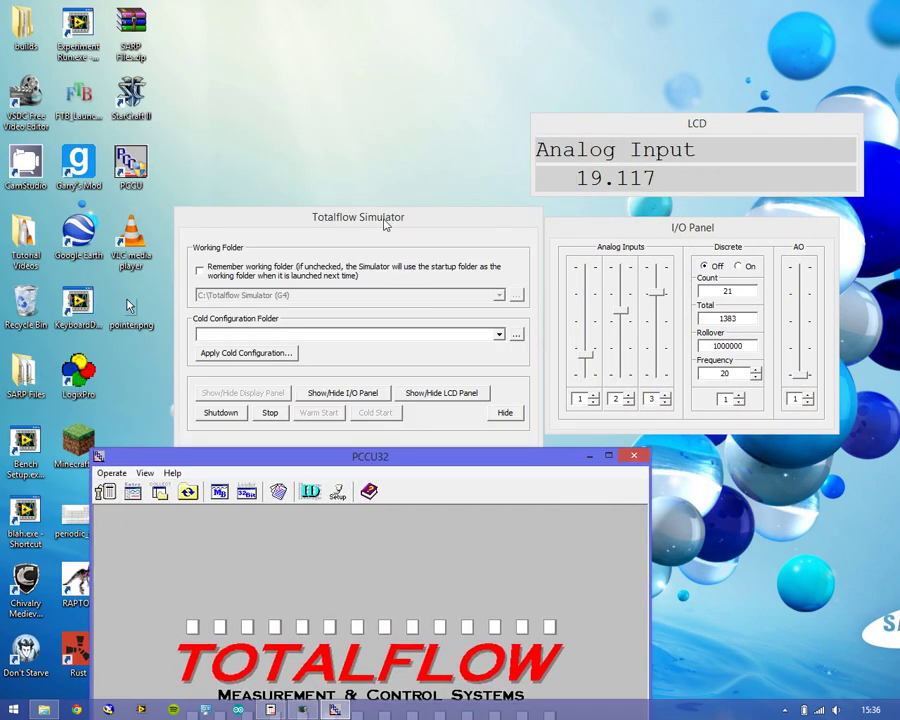
left_click_drag(385, 225, 338, 35)
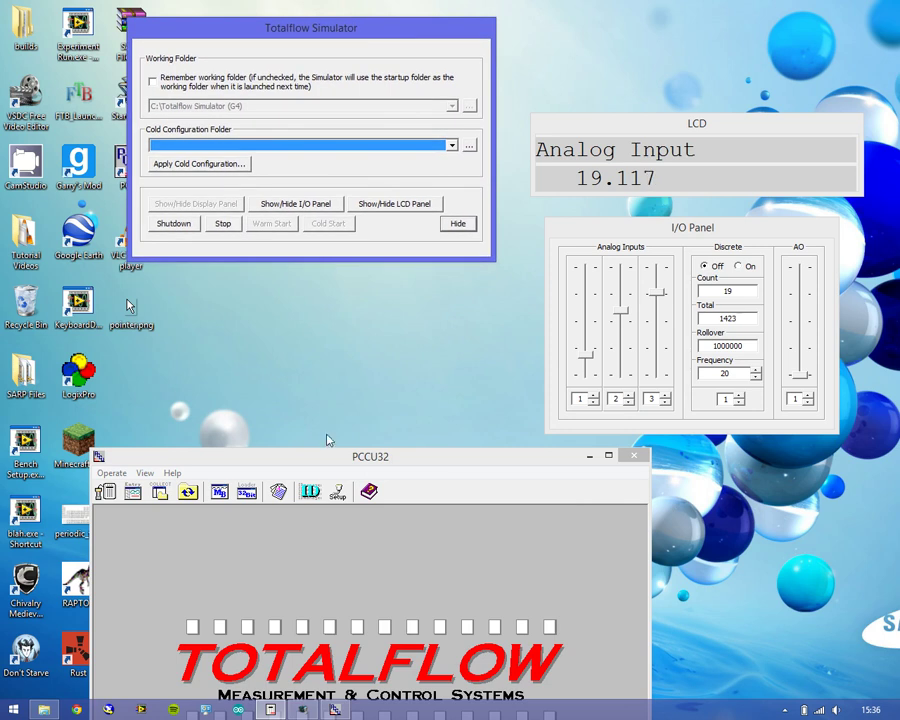
left_click_drag(321, 458, 243, 68)
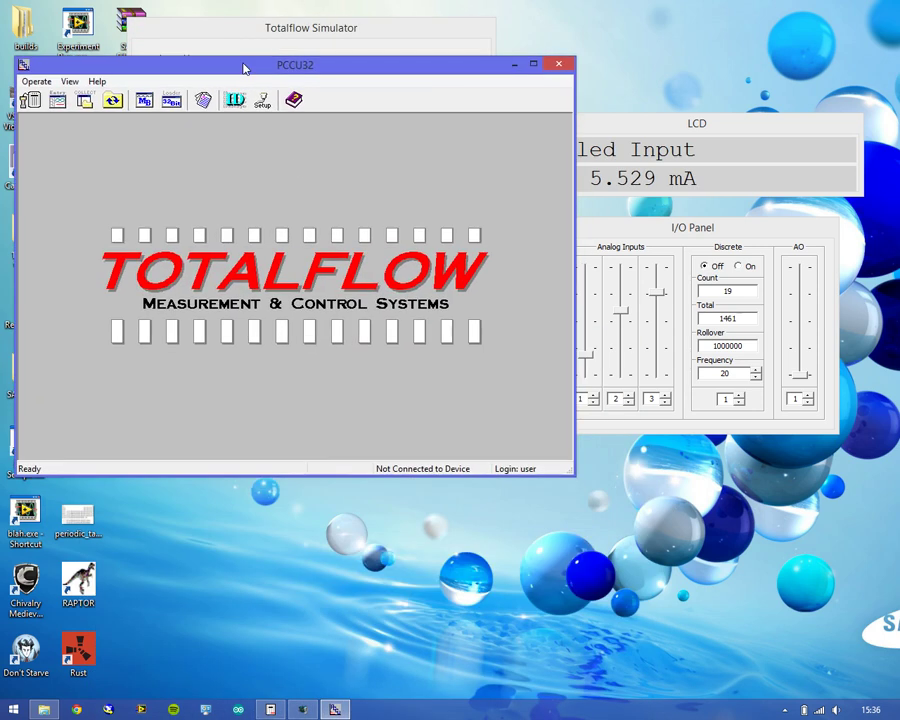
left_click_drag(364, 71, 360, 77)
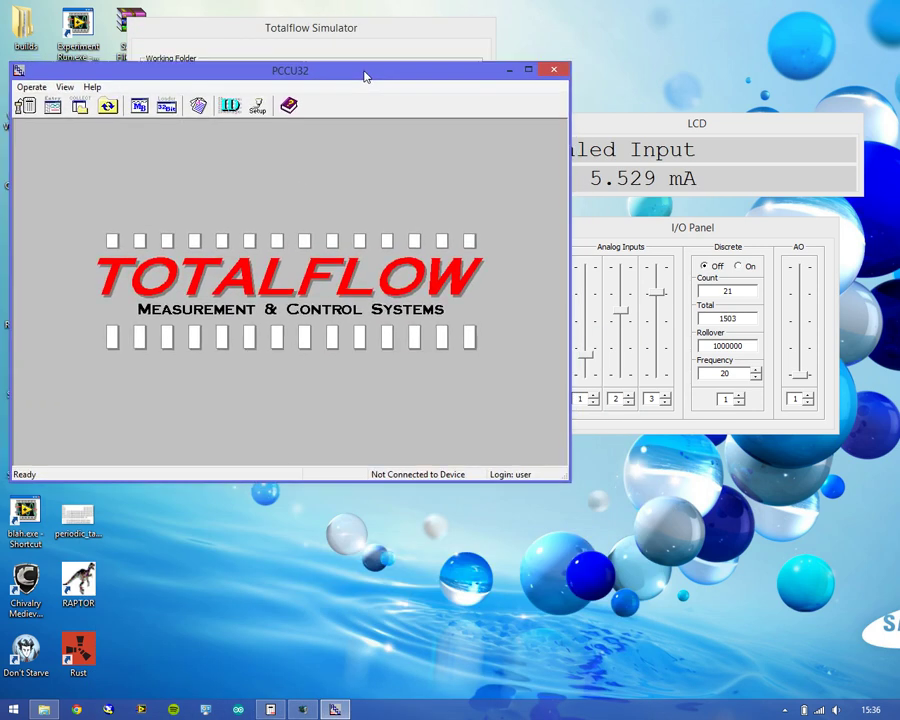
Set the PCCU connect method to TCP/IP with network IP 127.0.0.1 in System Setup, and close the dialog
left_click(261, 115)
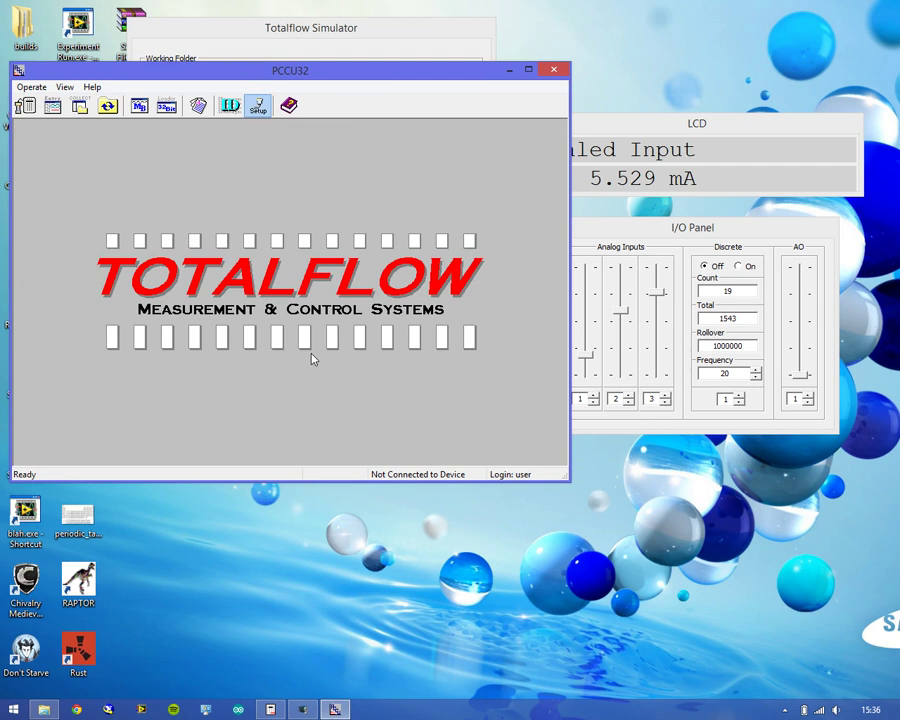
left_click(231, 169)
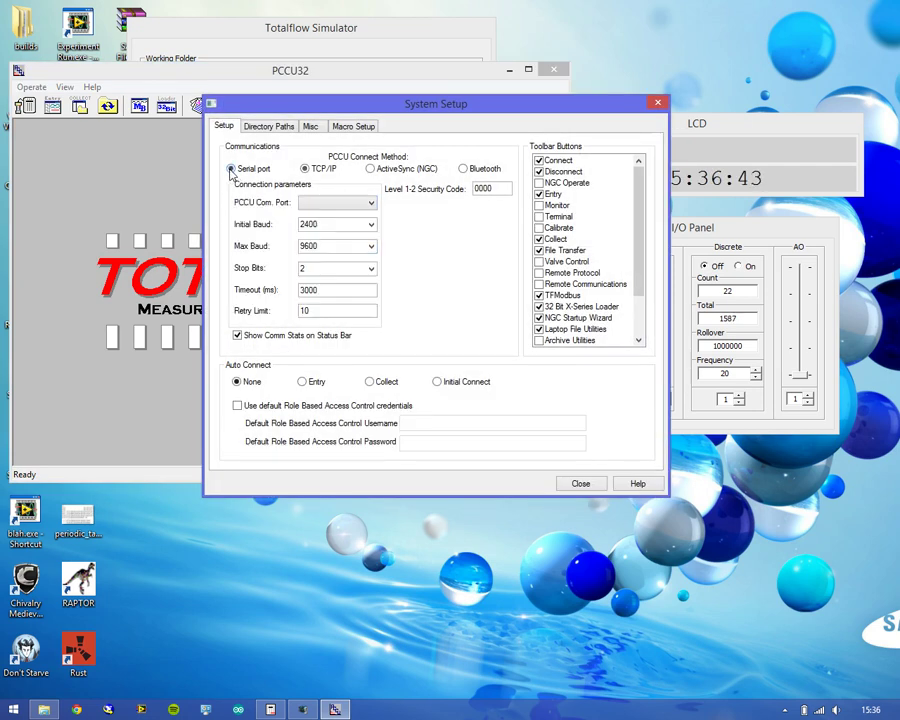
left_click(306, 170)
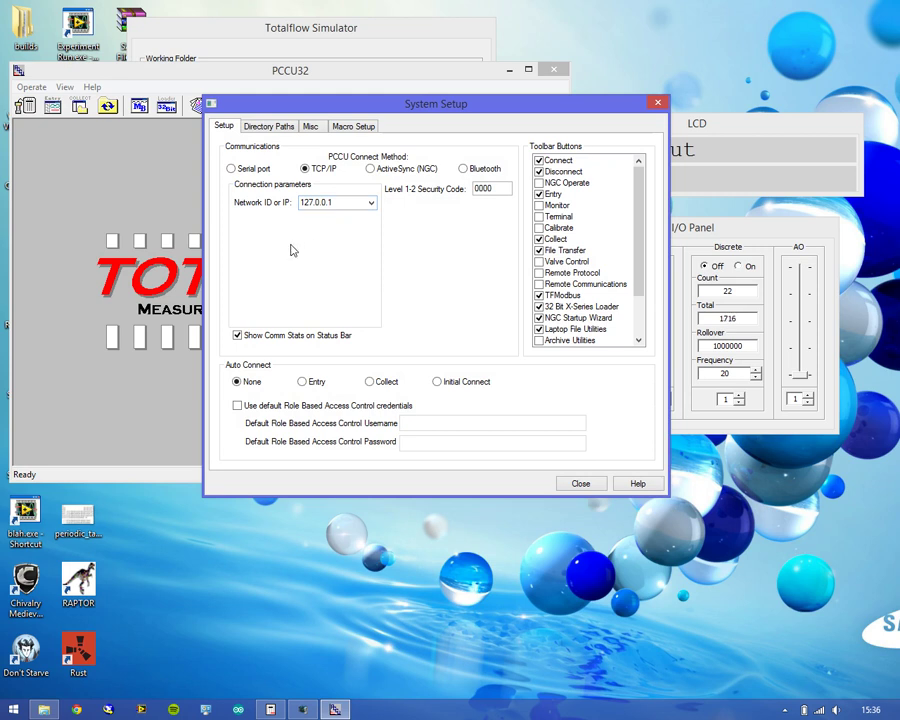
left_click(580, 483)
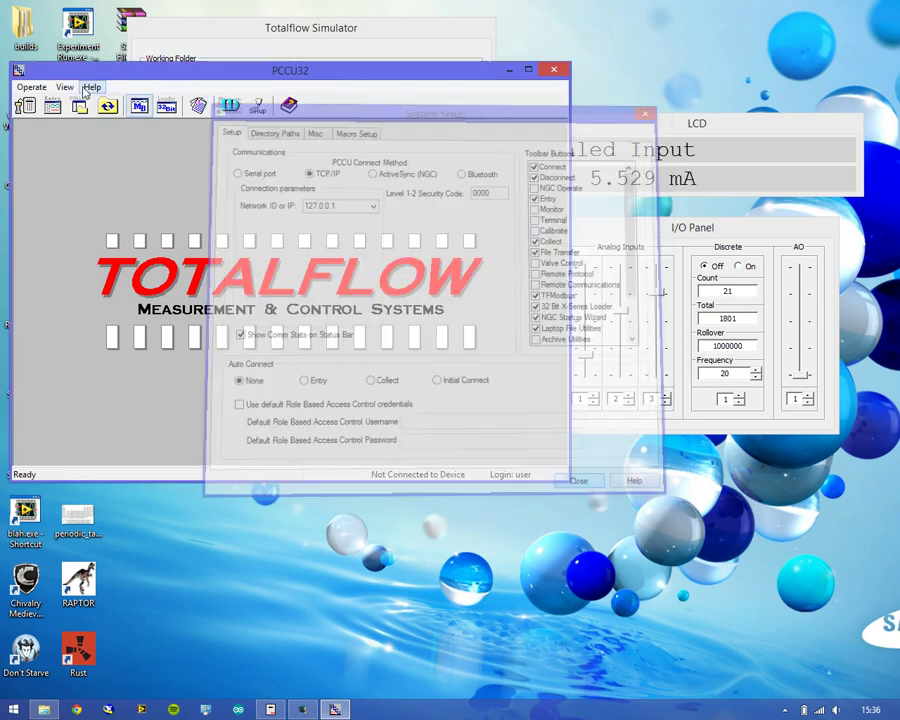
Connect PCCU32 to the simulated device, maximize the program window and bring the Local Connect dialog fully into view
left_click(24, 107)
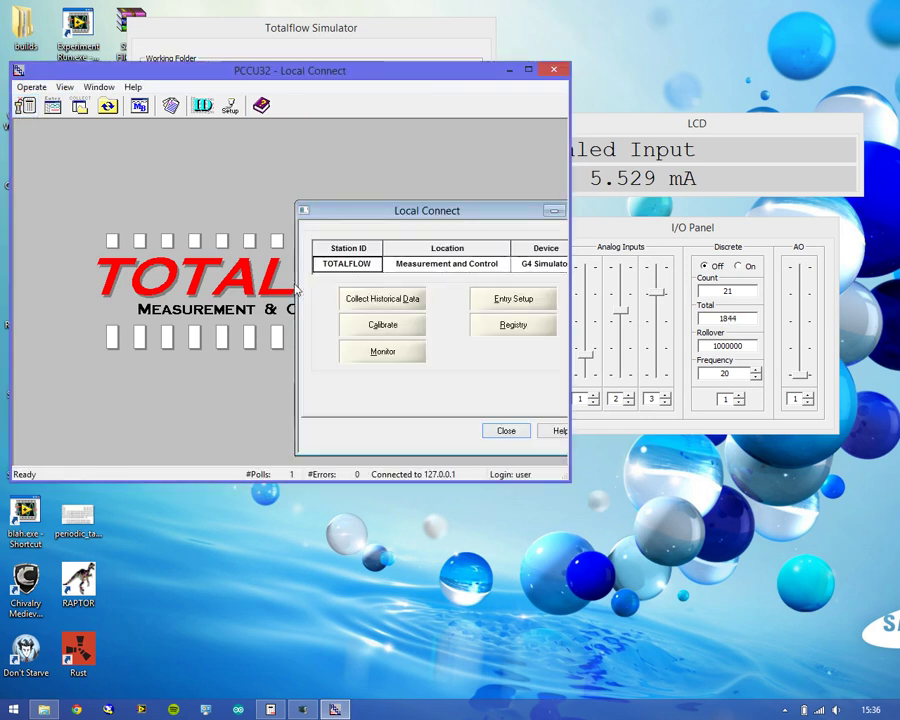
left_click(529, 70)
left_click_drag(446, 153, 347, 124)
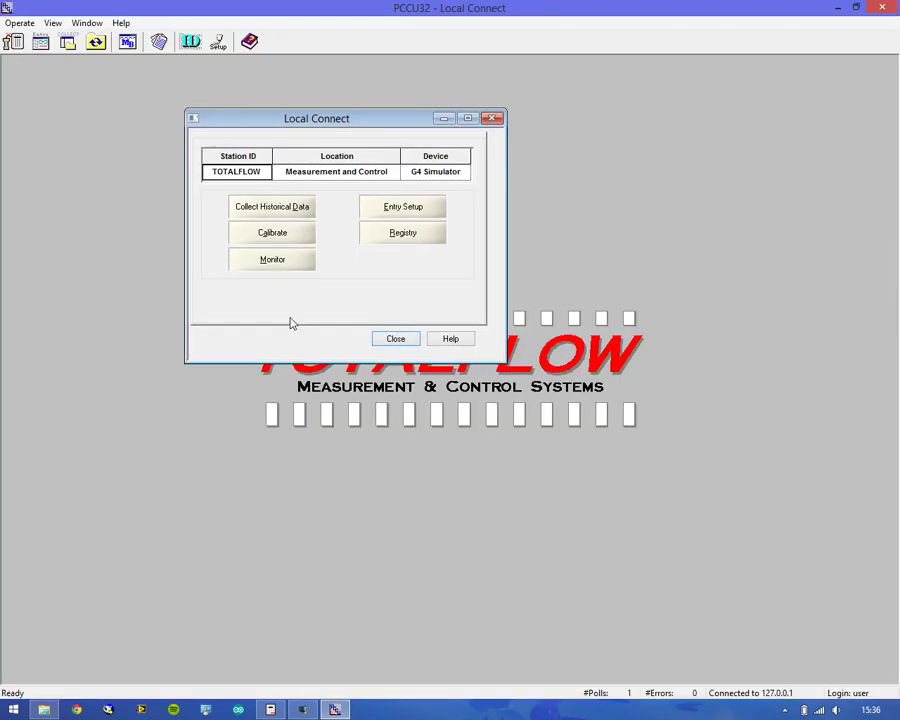
Examine the Calibrate window and the Monitor 1 and Monitor 3 pages from Local Connect, closing each window again
left_click(282, 264)
left_click(271, 239)
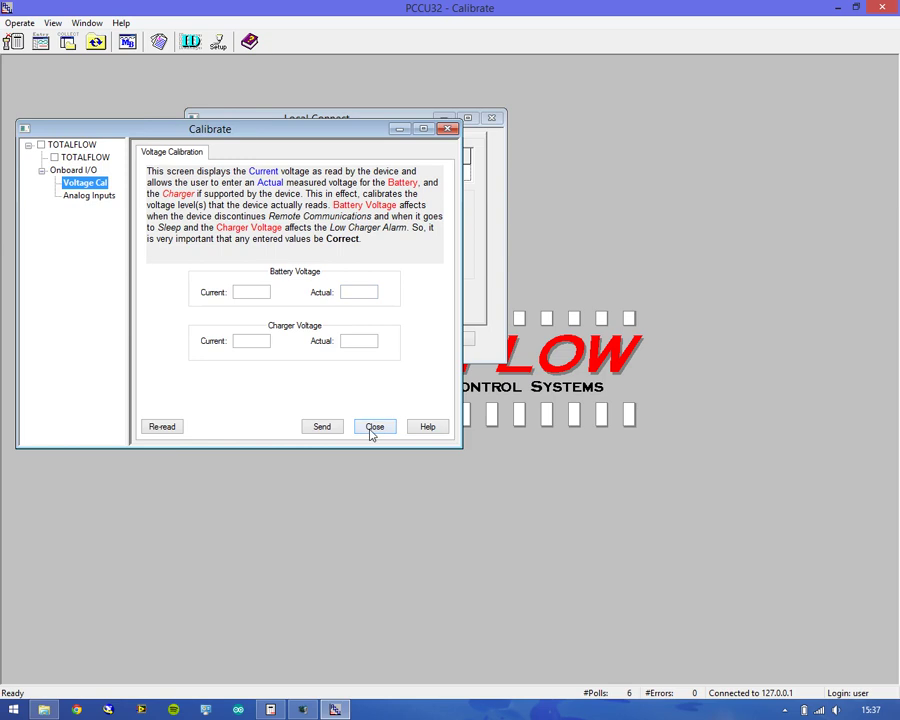
left_click(372, 428)
left_click(289, 268)
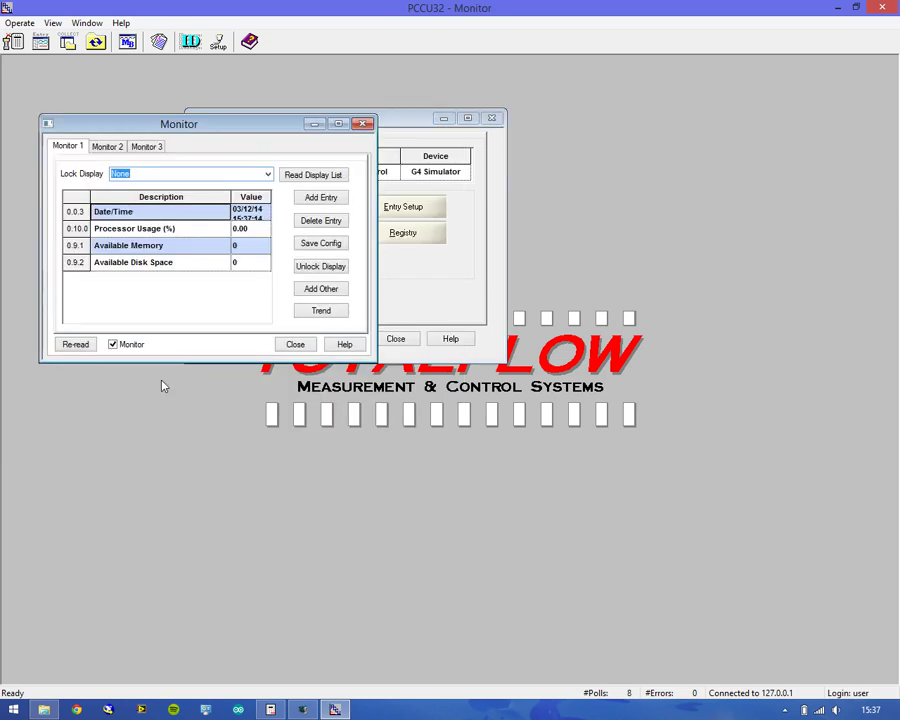
left_click(150, 147)
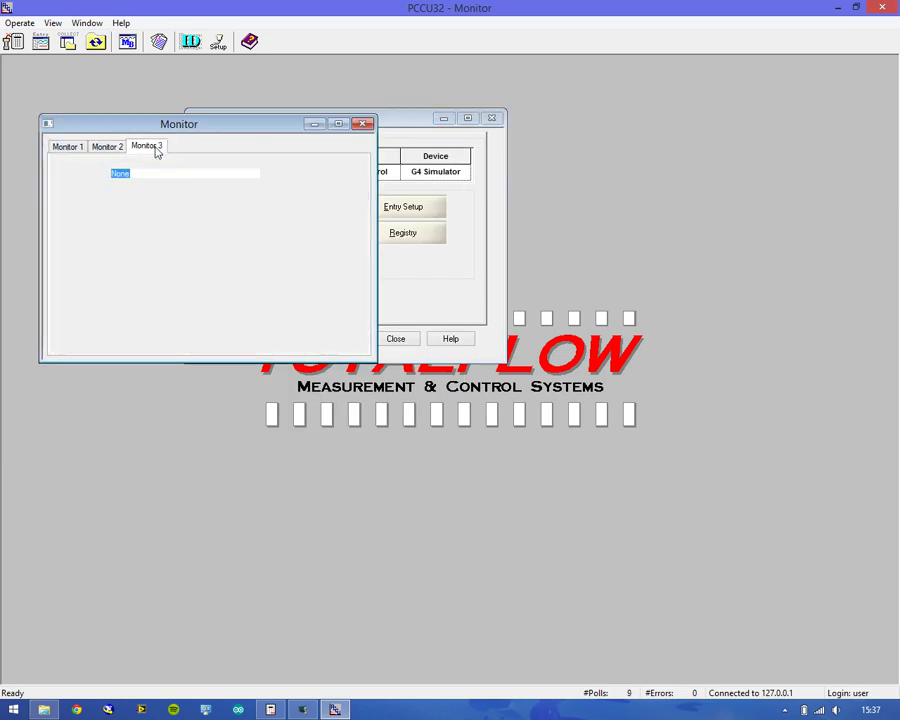
left_click(60, 148)
left_click(363, 125)
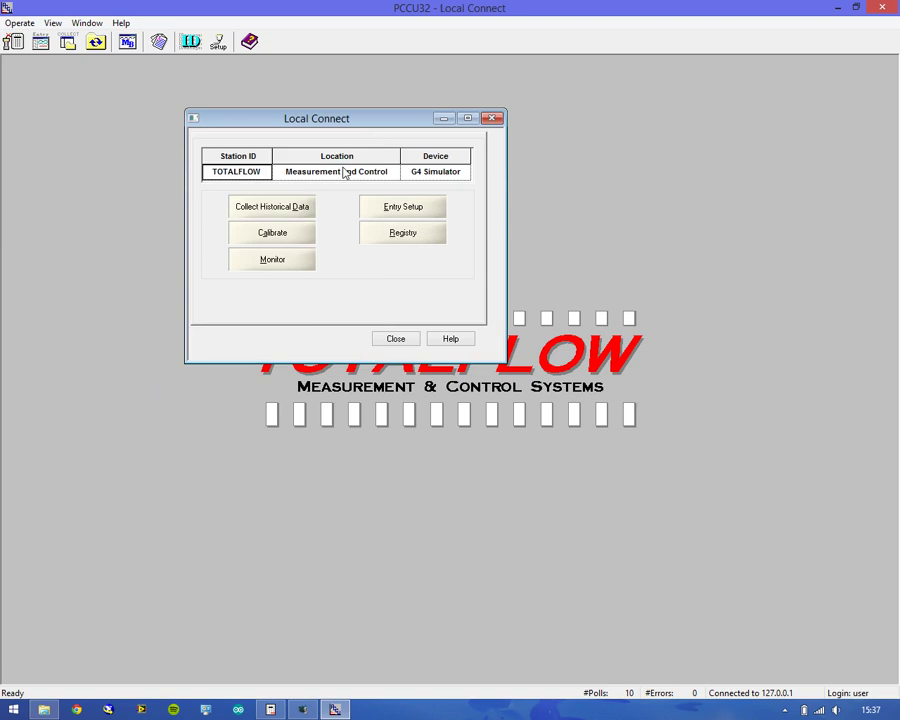
Open Entry Setup from Local Connect on the current flow measurement values
left_click(404, 212)
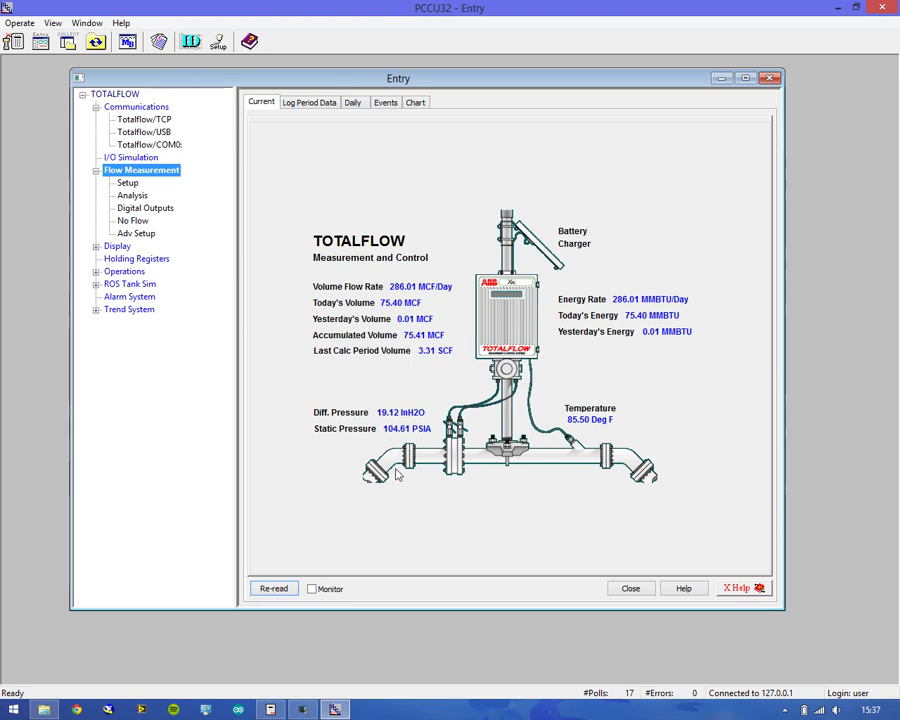
Switch to the Totalflow Simulator, assign the second analog slider to input 5 and set it to about a third of its range
left_click(276, 710)
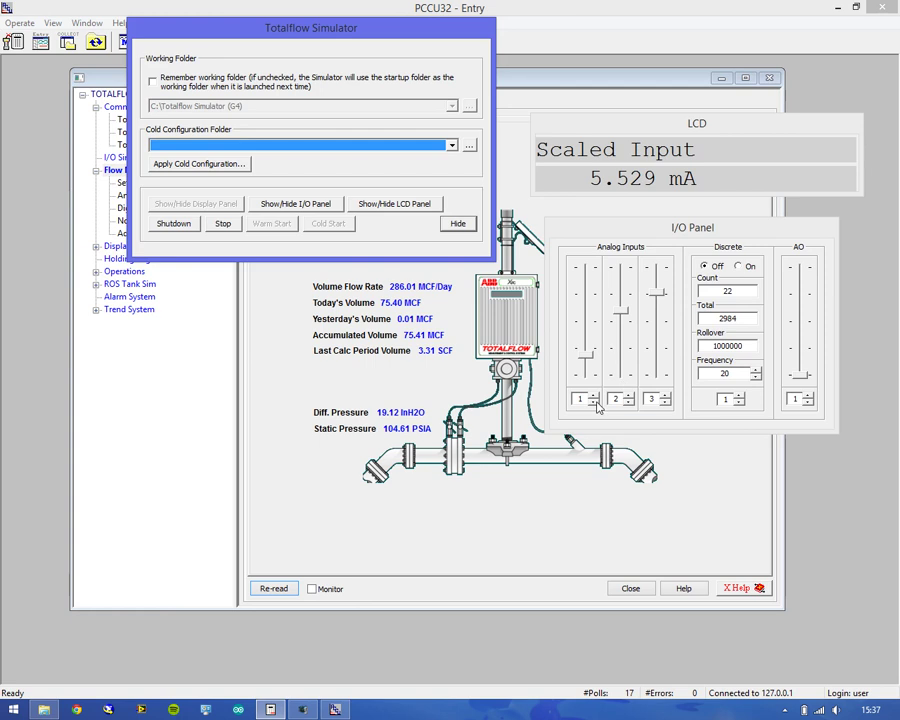
left_click(628, 400)
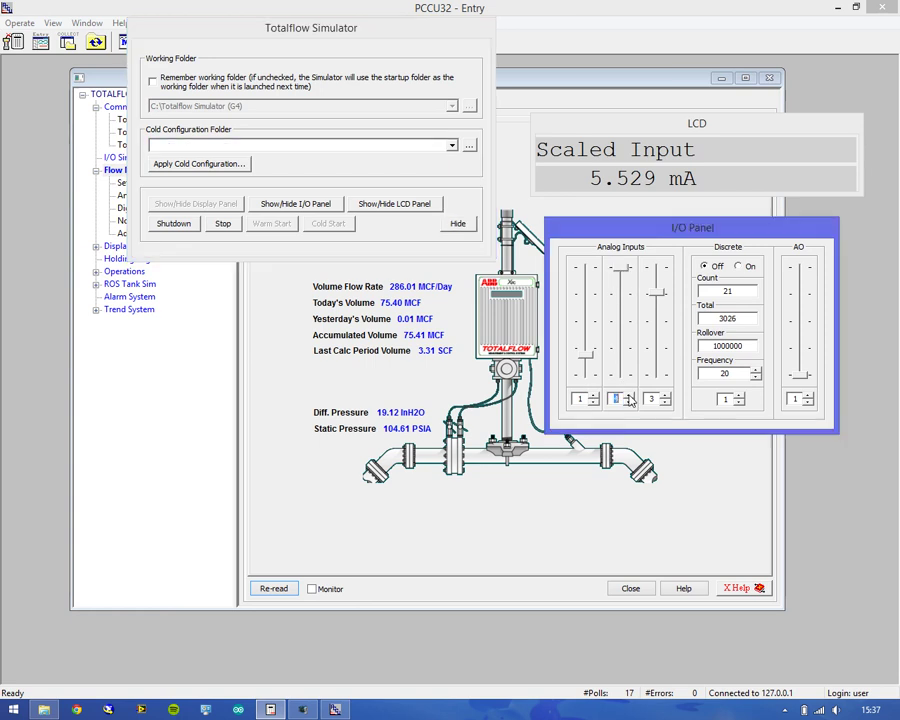
left_click(628, 400)
left_click_drag(622, 370, 628, 341)
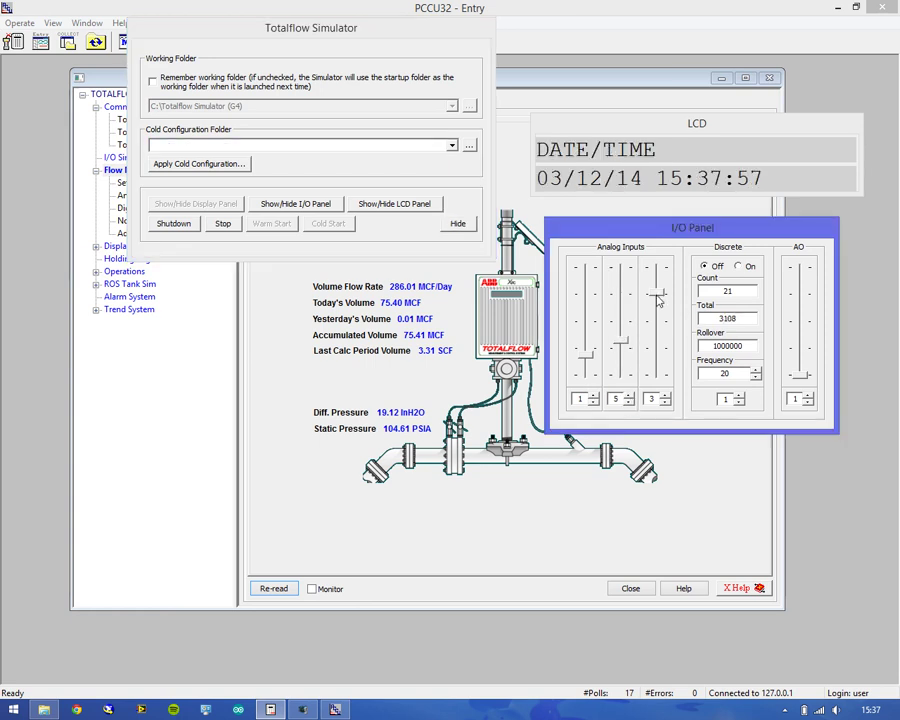
Select discrete channel 3 and adjust the analog sliders, lowering input 3 to about a quarter and raising input 1 slightly above mid-range
left_click(740, 398)
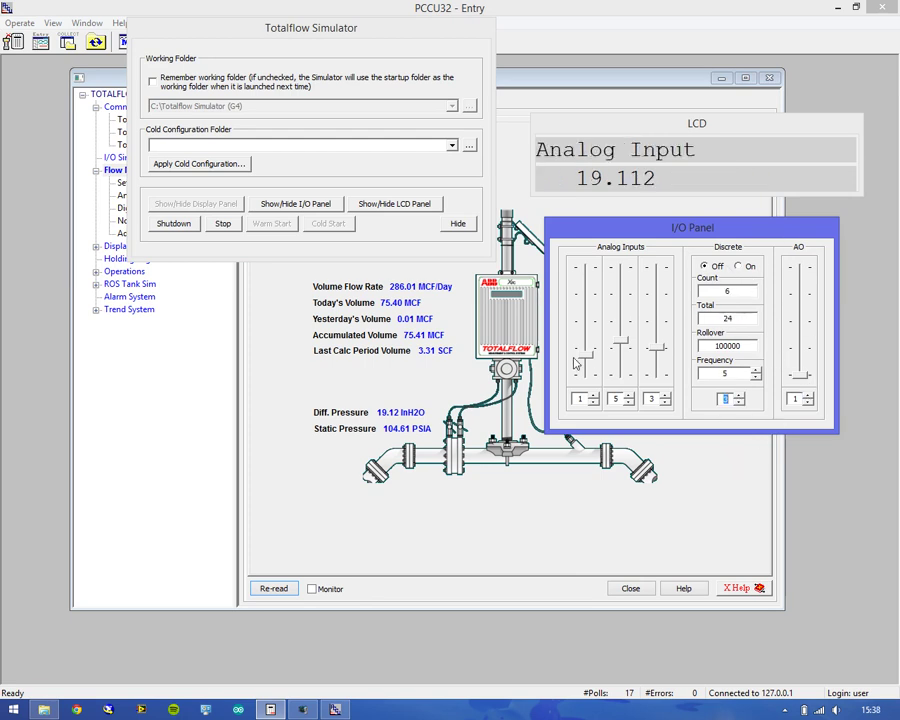
left_click_drag(585, 358, 585, 318)
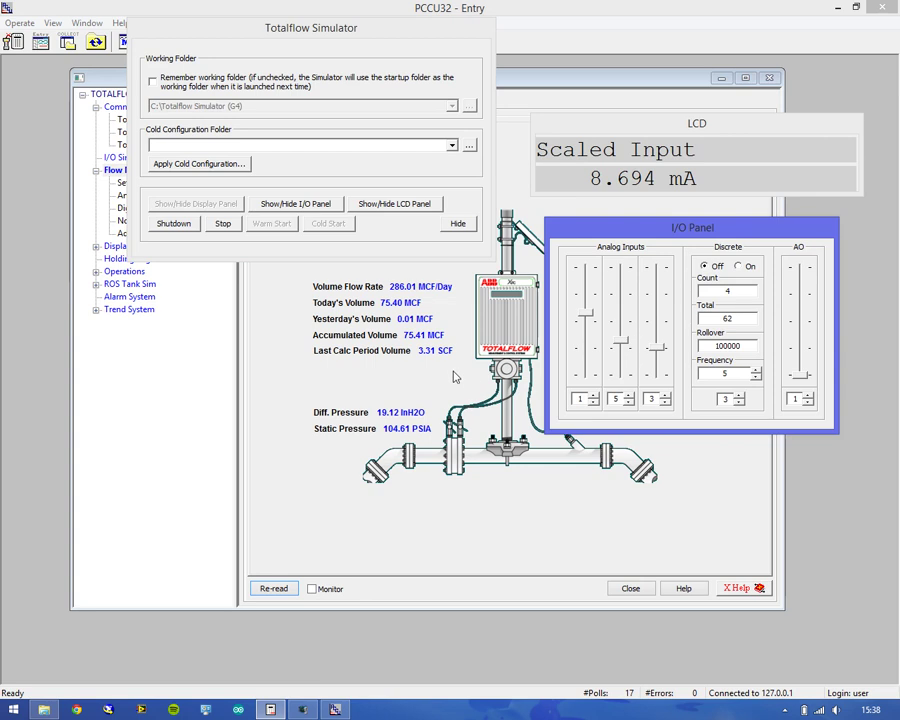
Move the simulator's main window lower, and hide its I/O Panel, LCD panel and the main window itself
left_click_drag(396, 28, 412, 128)
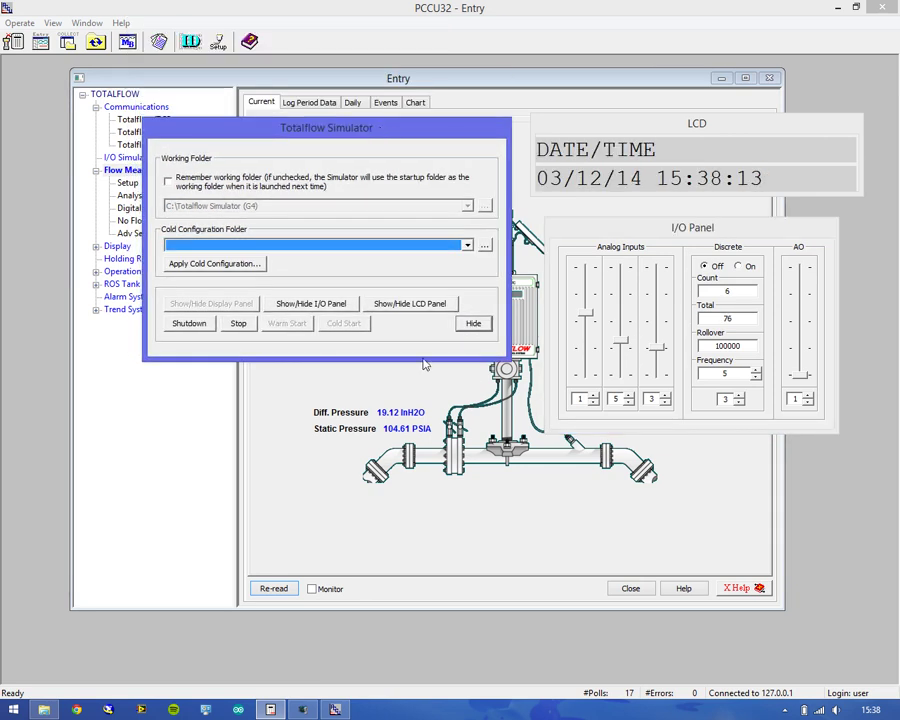
left_click(315, 303)
left_click(413, 306)
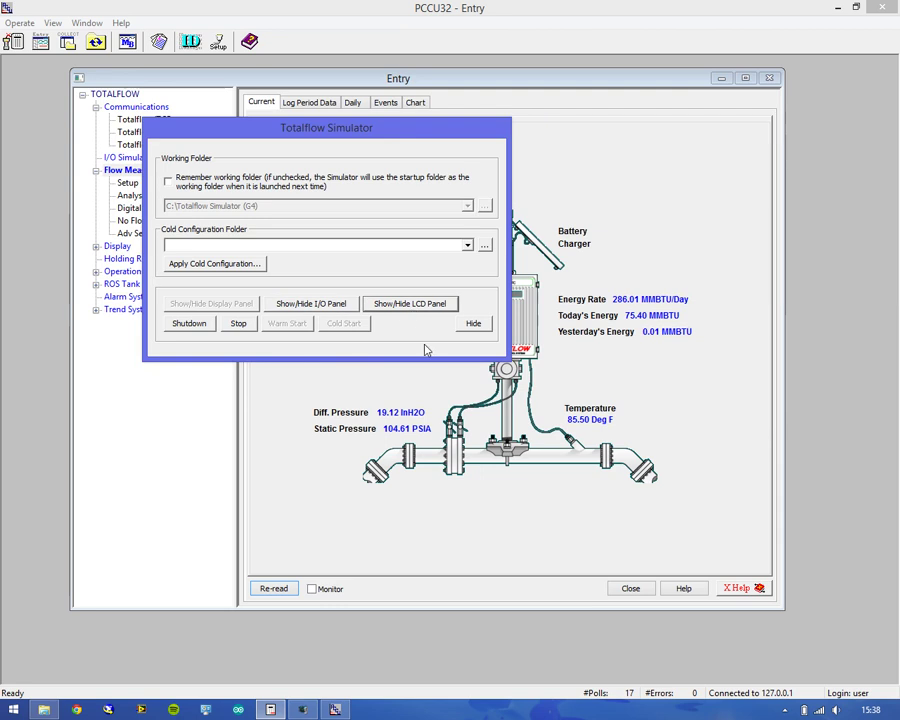
left_click(474, 327)
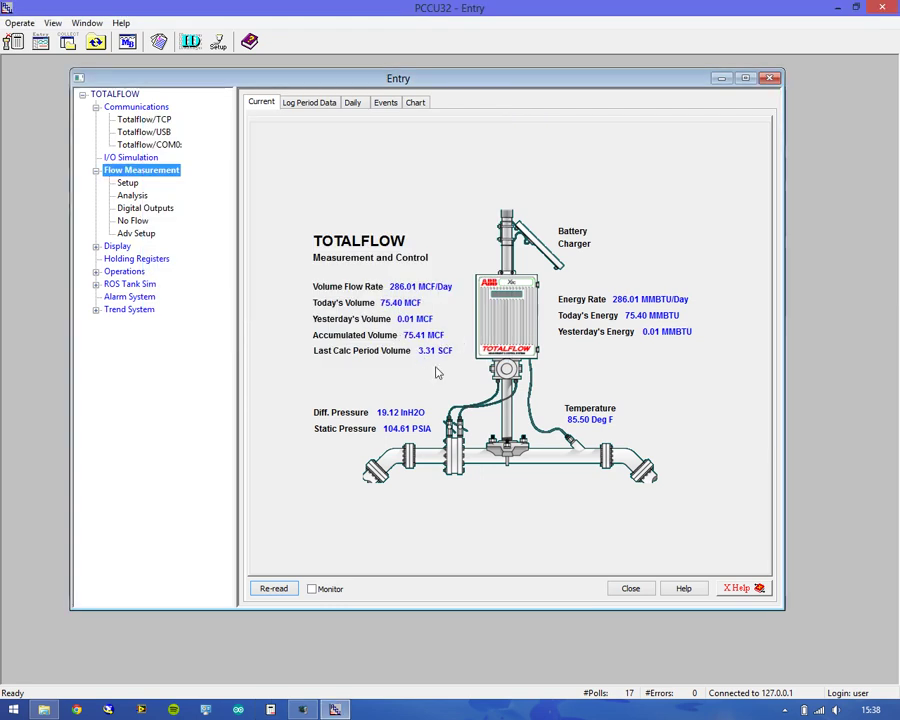
Restore the hidden Totalflow Simulator window and show its I/O and LCD panels again
left_click(786, 710)
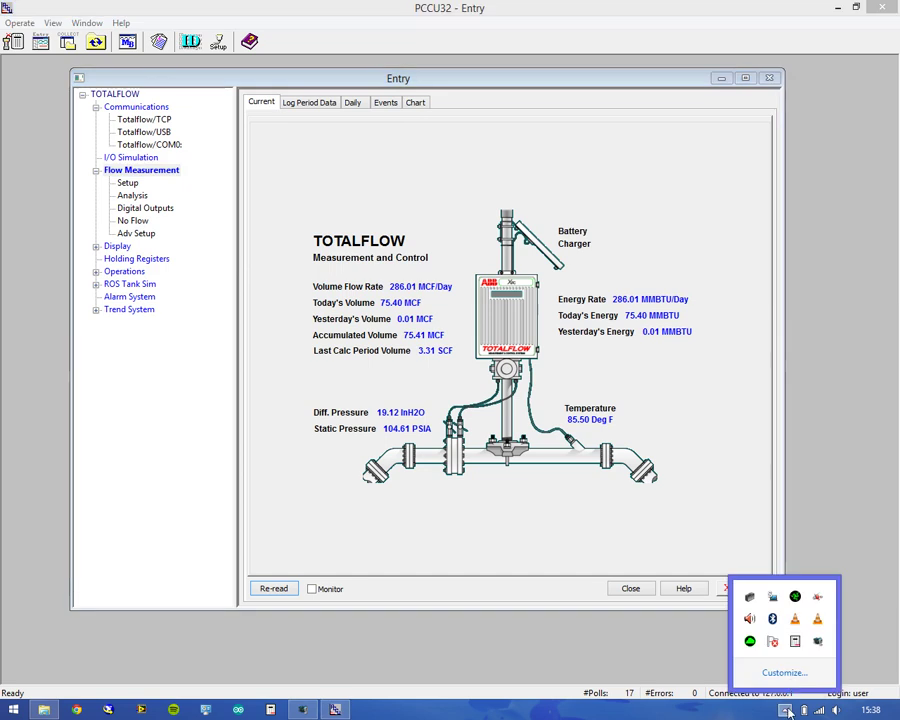
left_click(797, 650)
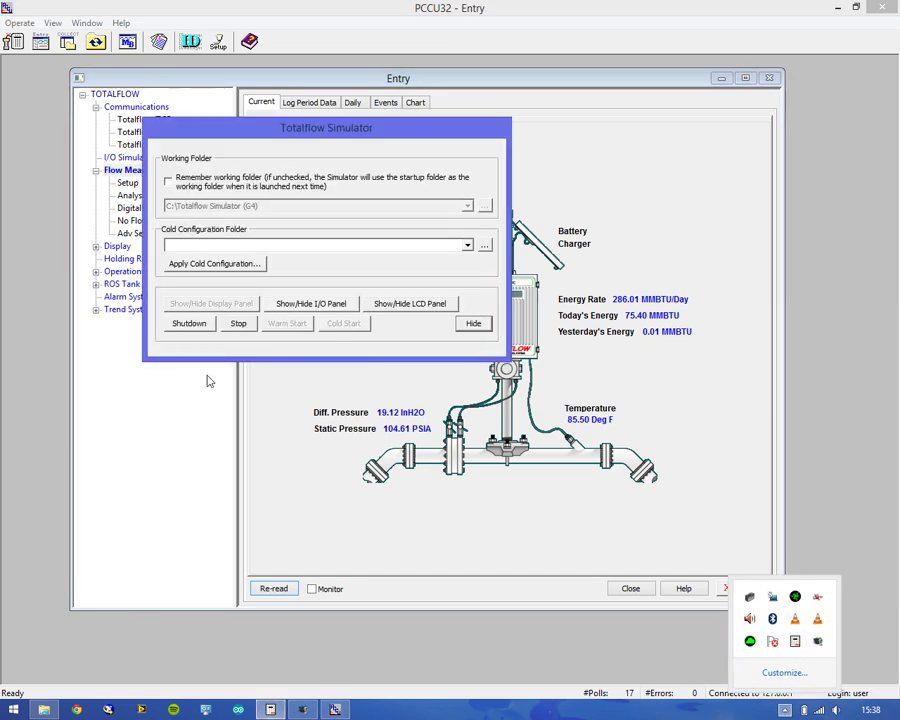
left_click(311, 303)
left_click(410, 303)
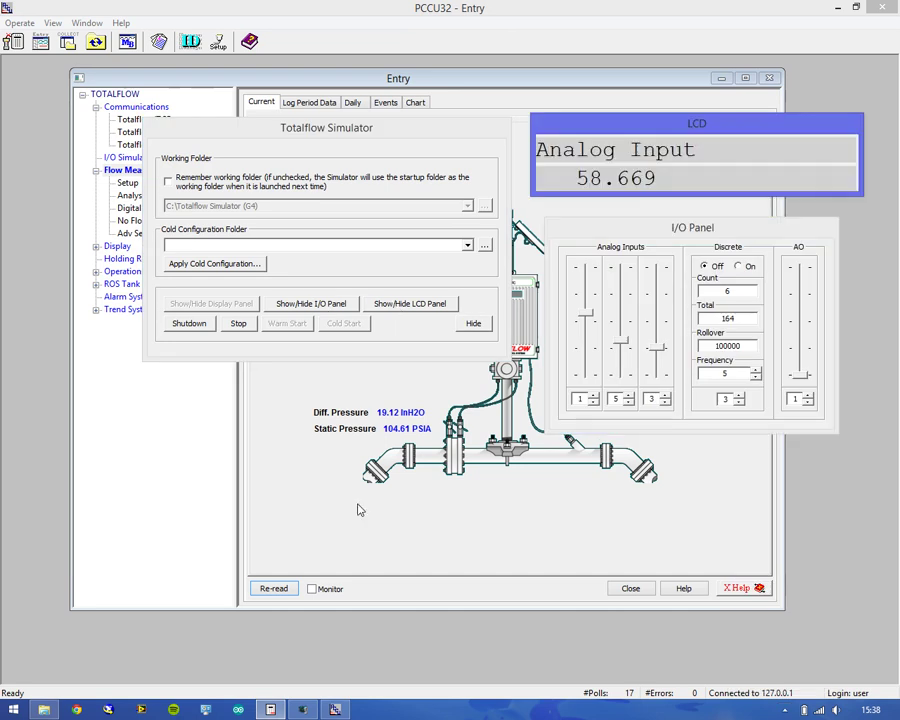